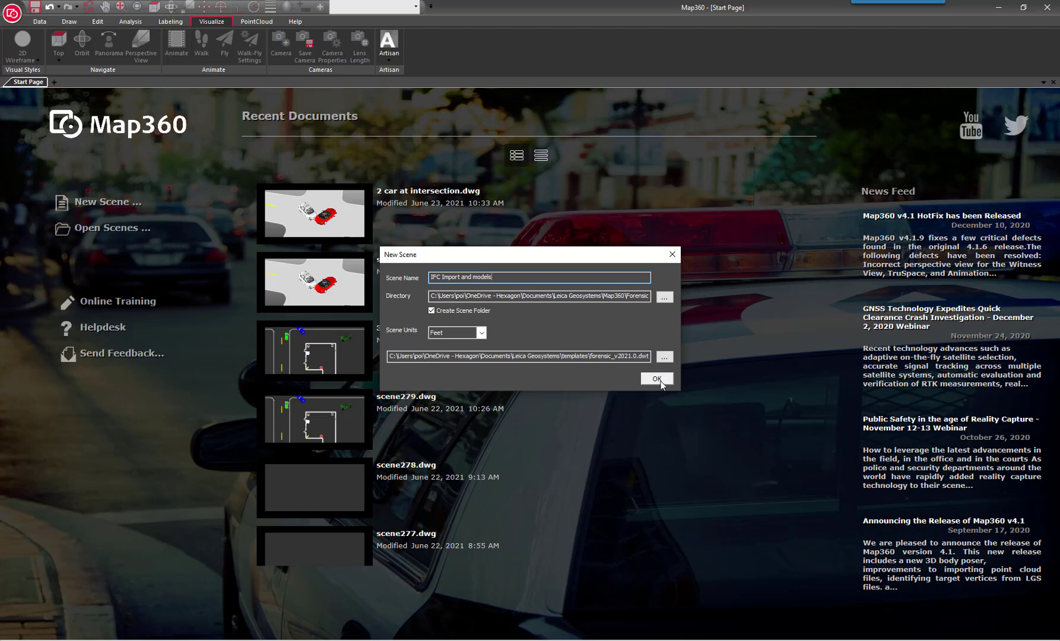
Step: Create the new scene "IFC Import and models" with units in feet, and start a BIM import into it
click(660, 383)
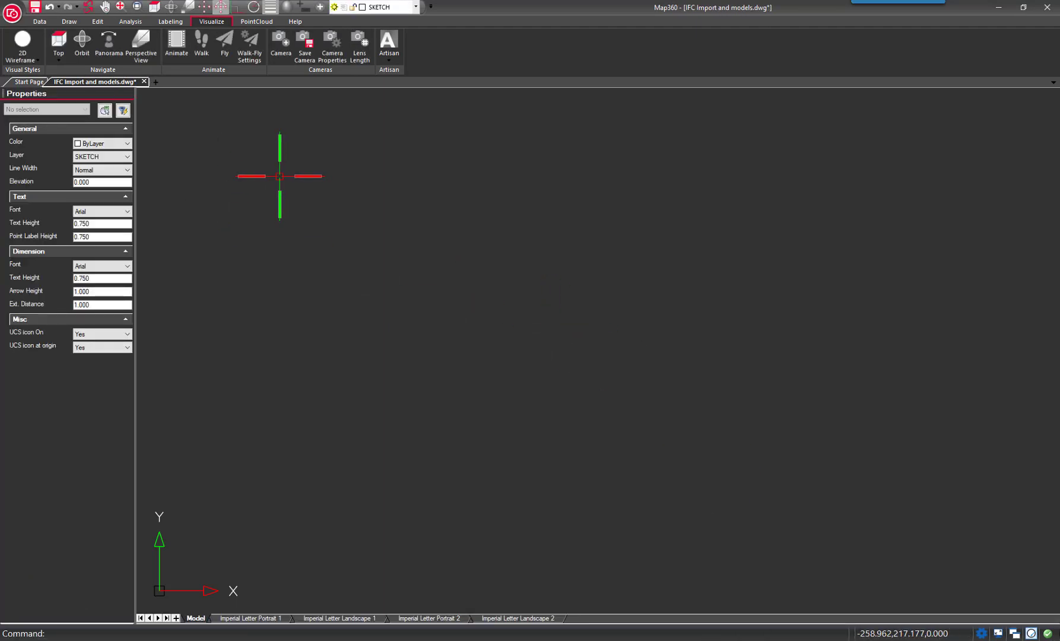
click(41, 22)
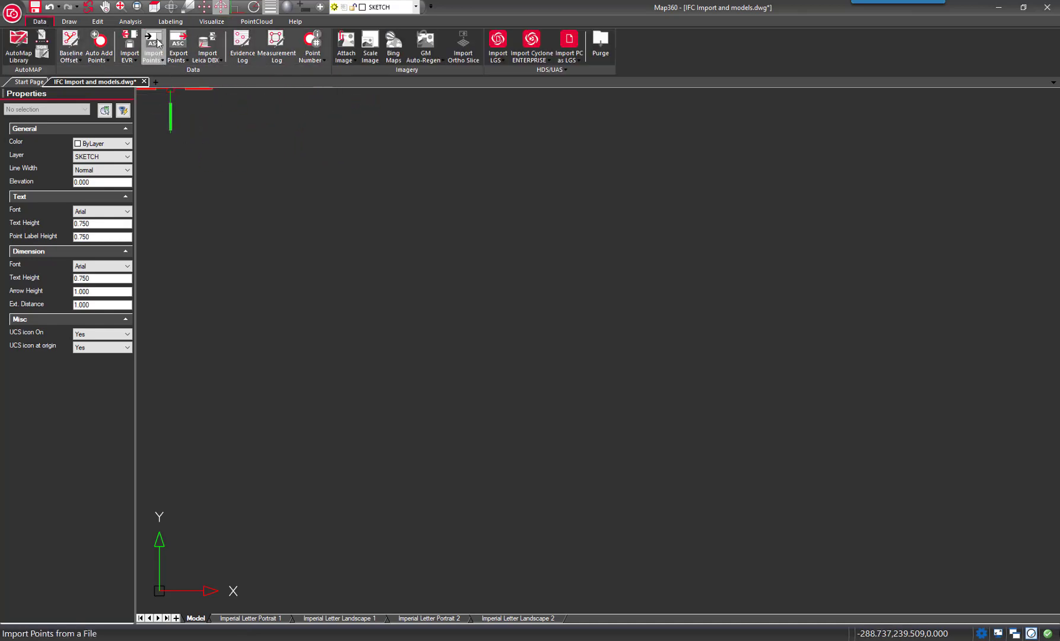
click(164, 58)
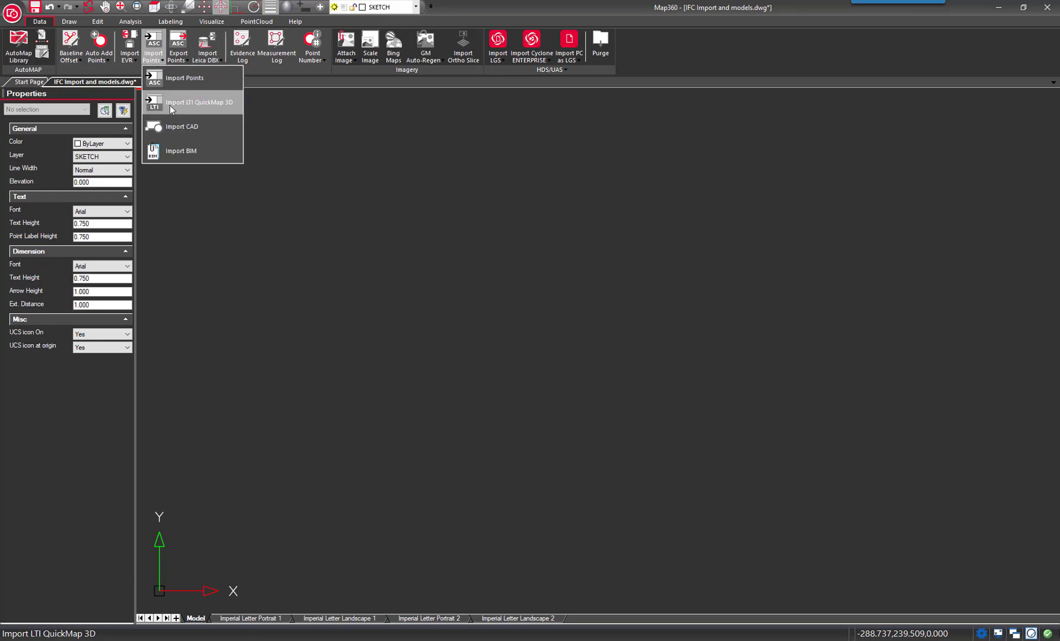
click(176, 152)
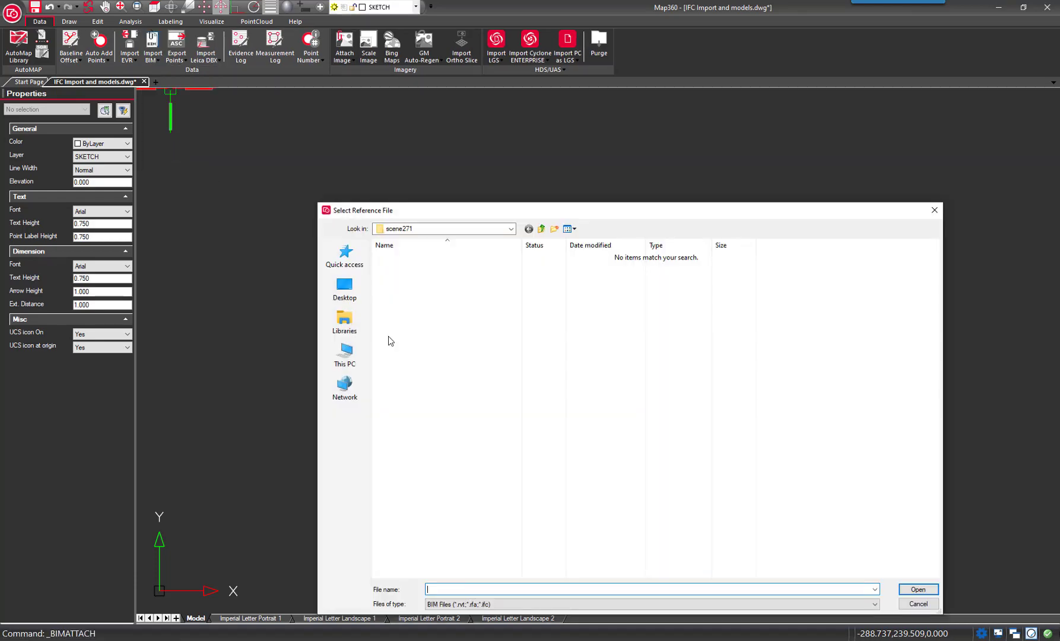
Step: Choose PointFuse.ifc from the Import Examples folder of Map360 2021 Project Files as the reference file
drag(484, 204, 393, 143)
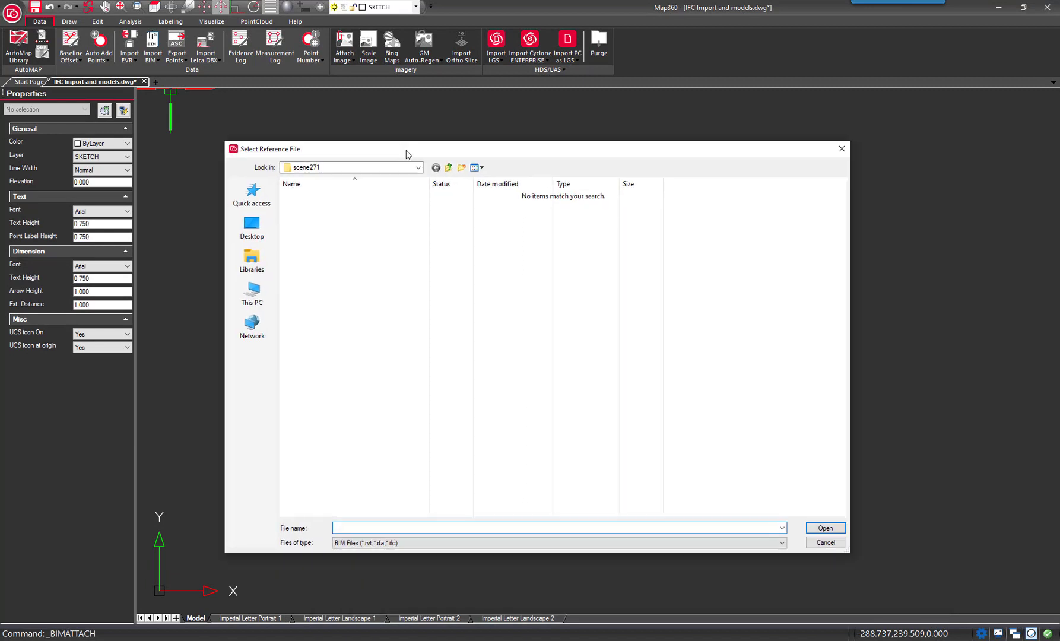
click(252, 193)
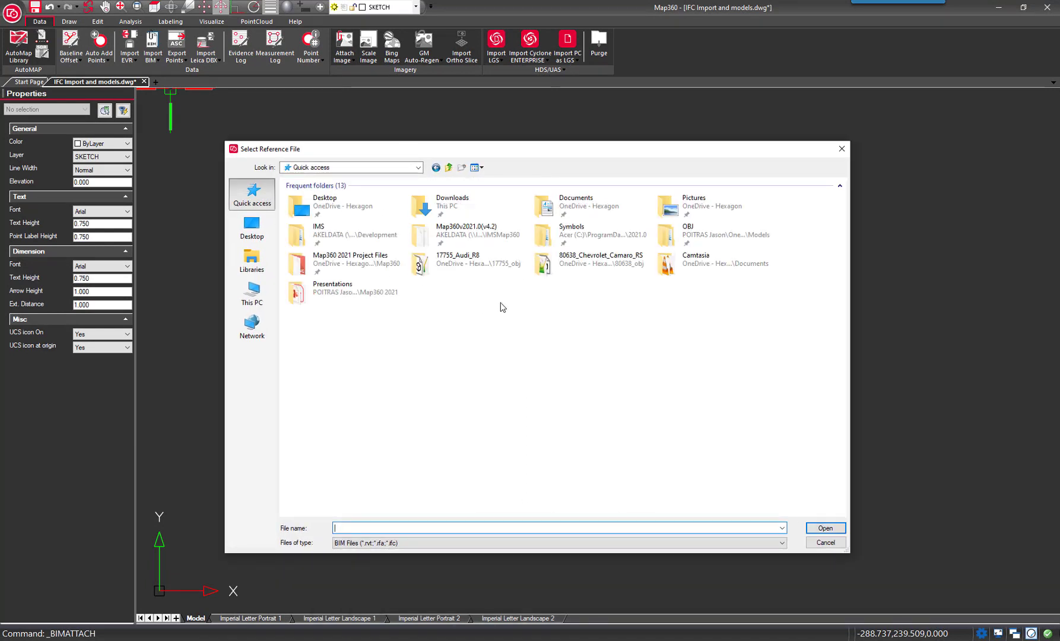
double_click(330, 266)
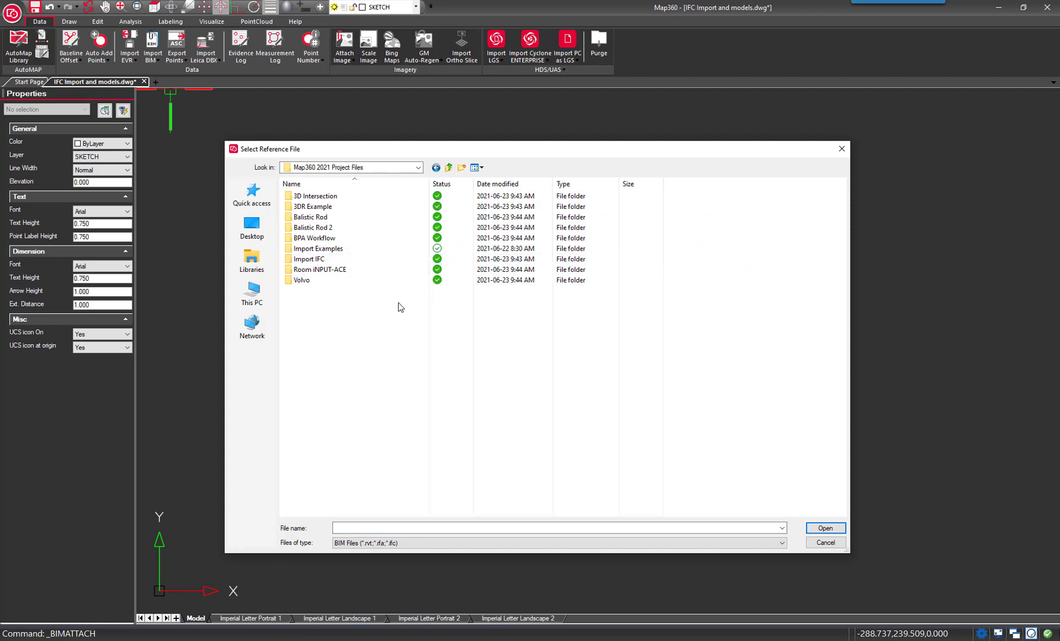
double_click(304, 261)
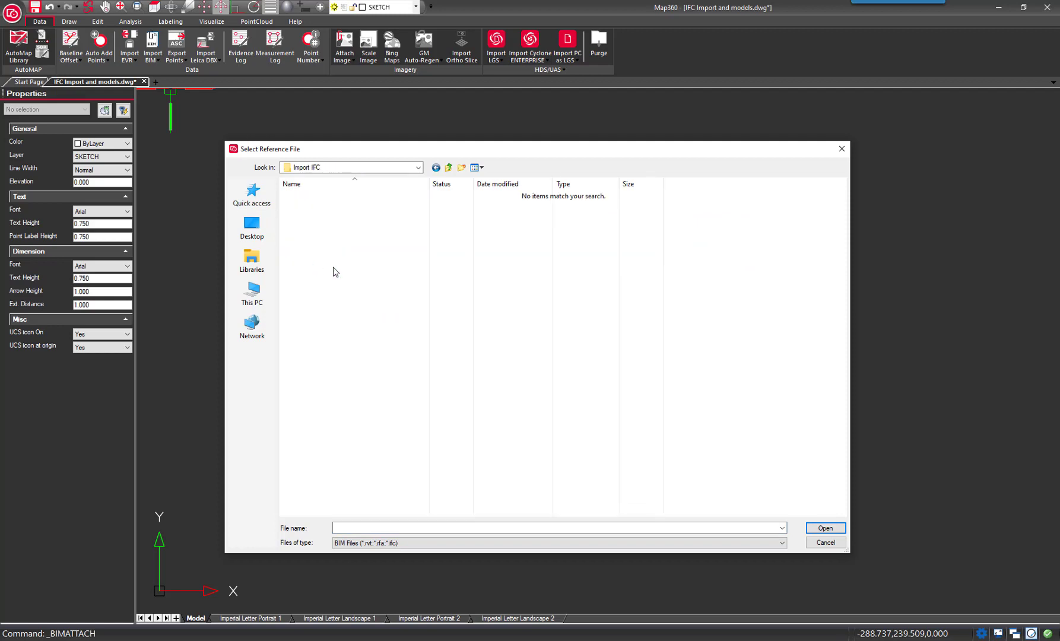
click(449, 169)
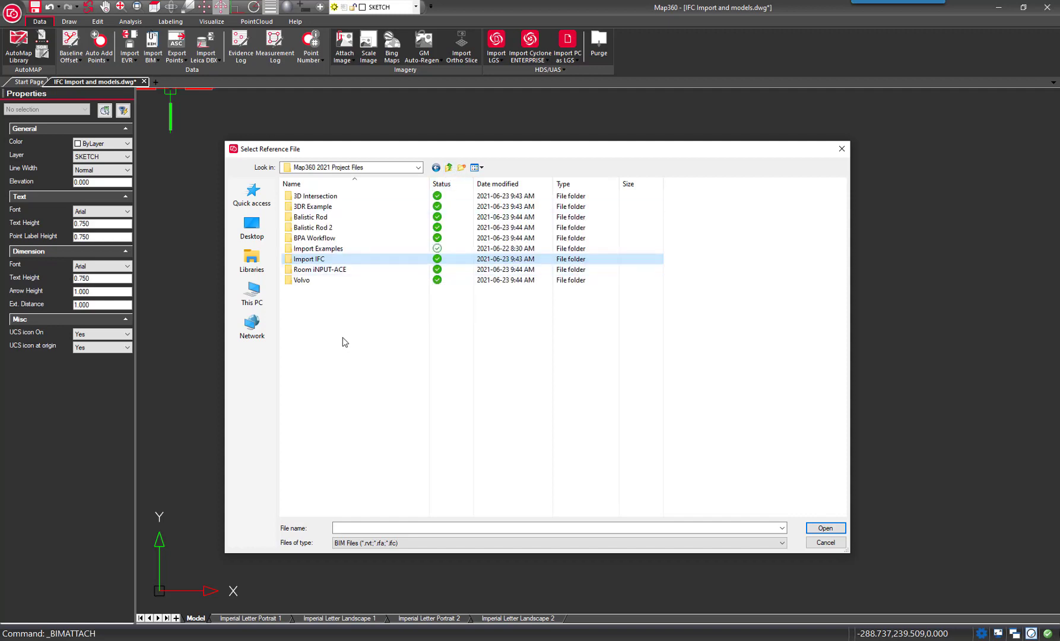
double_click(325, 249)
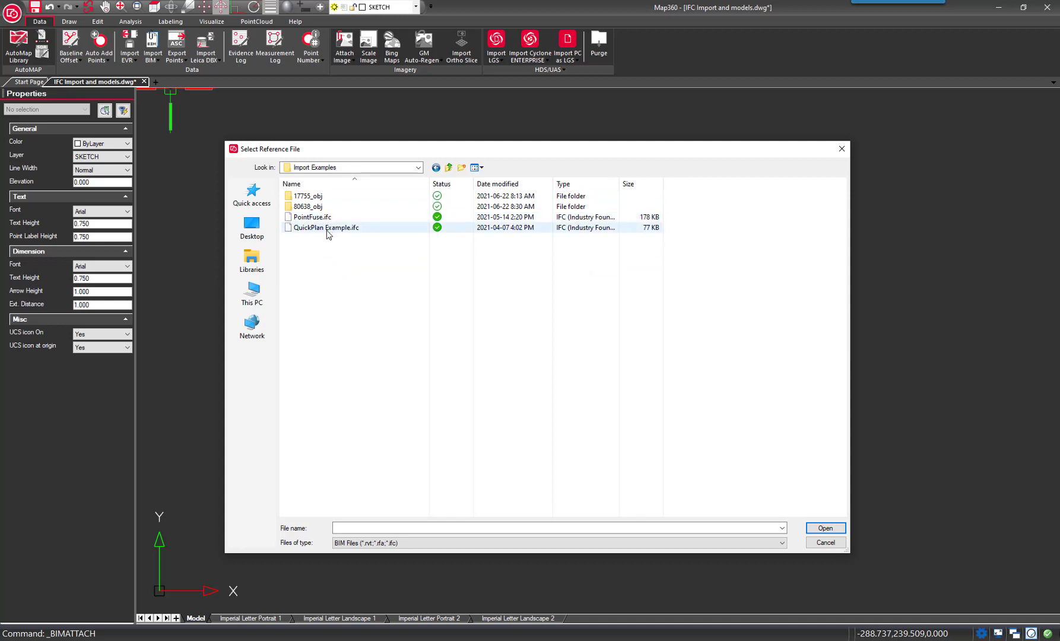
click(312, 217)
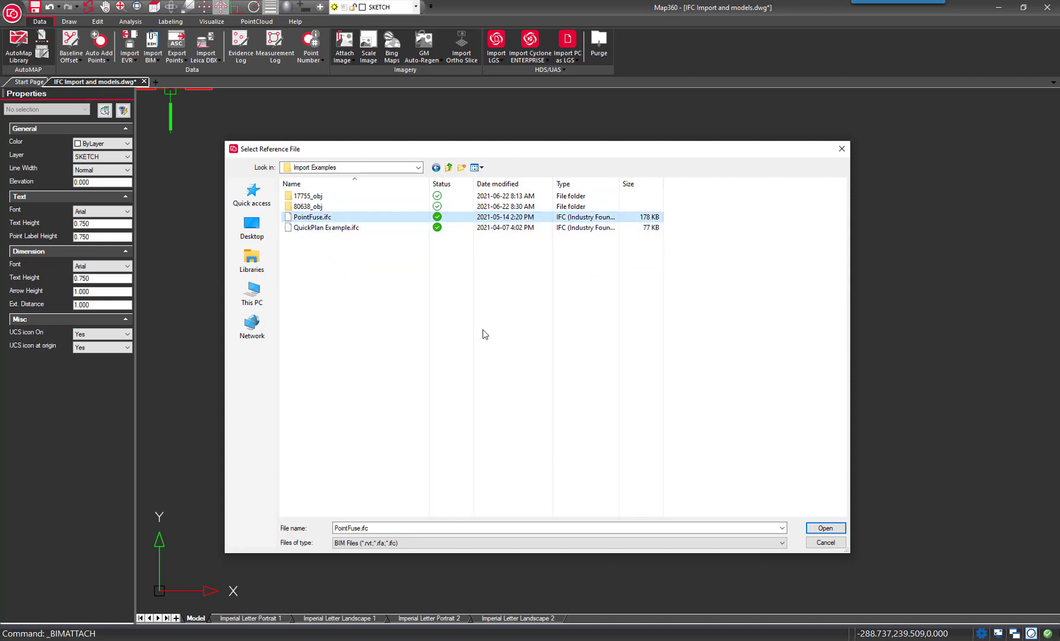
click(824, 528)
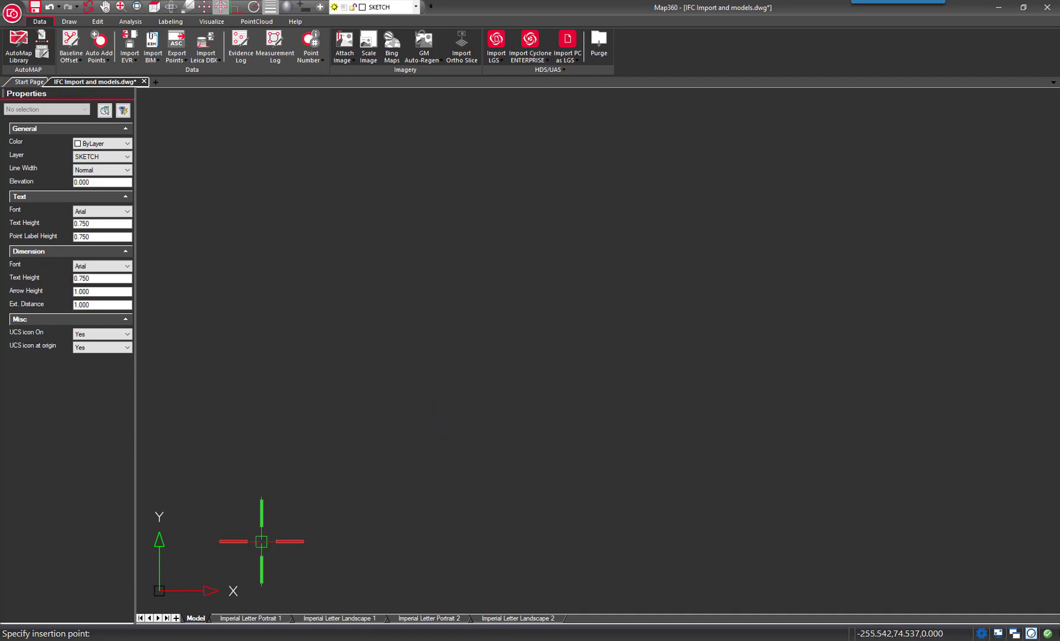
Step: Place the IFC building near the lower middle of the drawing with scale factor 3.28084 and rotation 0
click(386, 492)
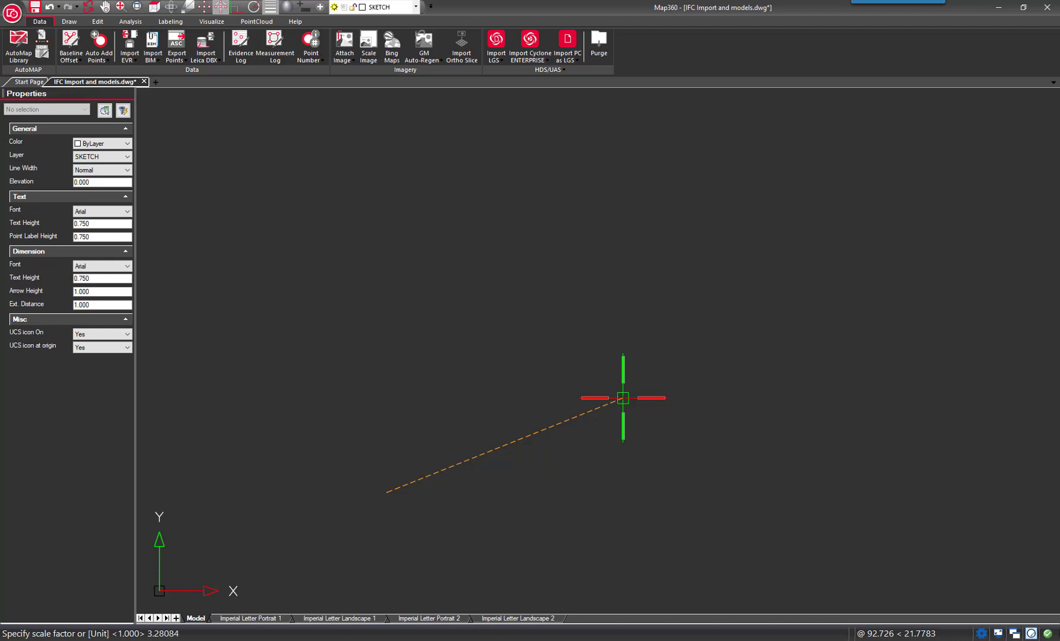
key(Return)
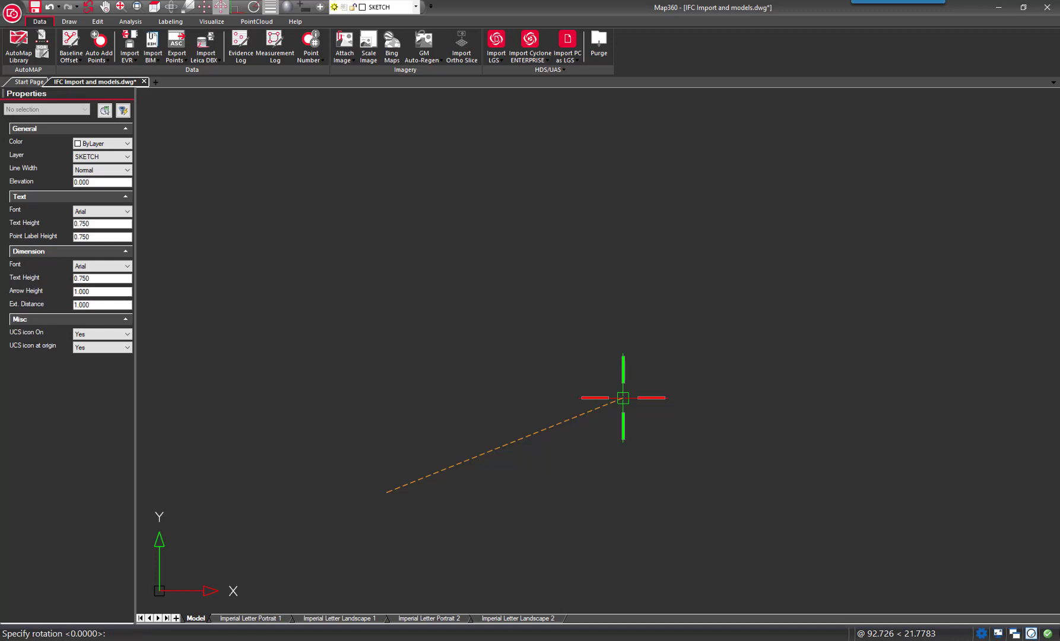
key(Return)
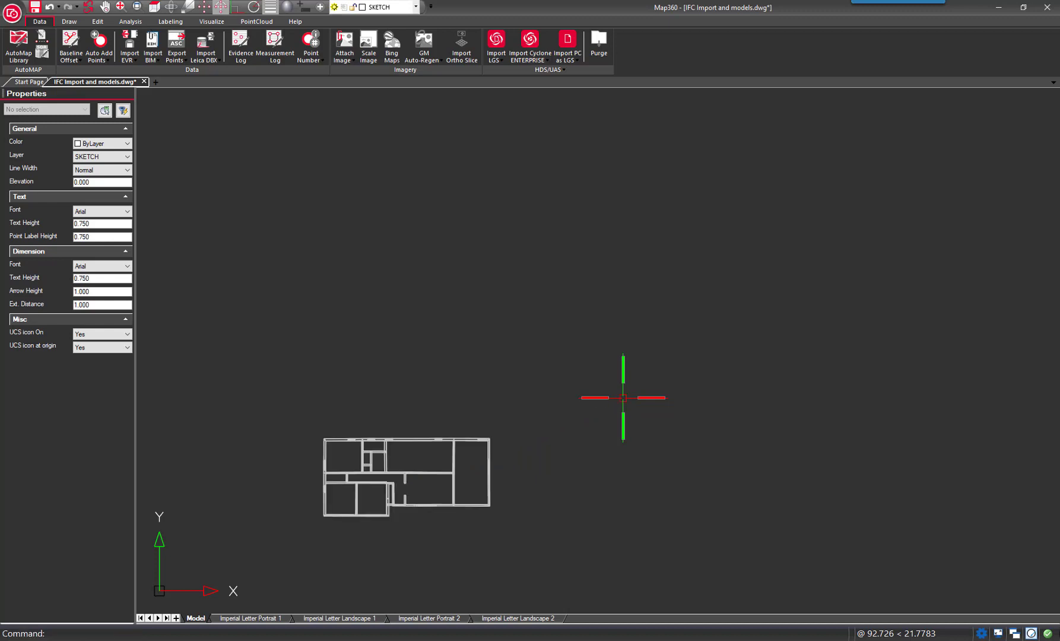
Step: Display the imported building as a shaded 3D model in perspective view
middle_drag(415, 483, 490, 435)
scroll(491, 435, up, 5)
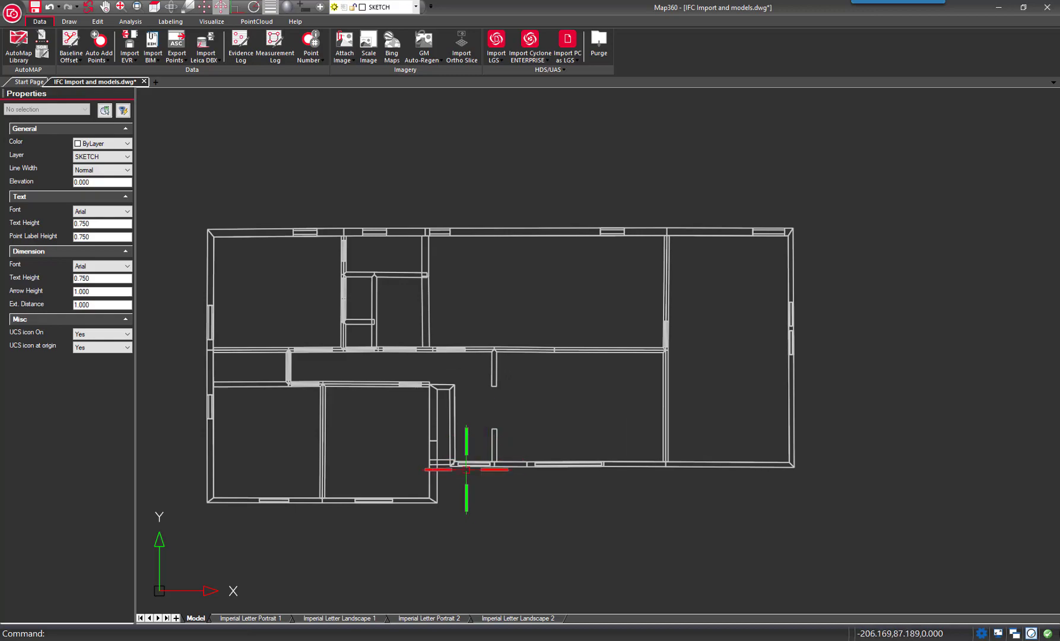
shift+middle_drag(480, 489, 534, 382)
middle_drag(560, 475, 641, 343)
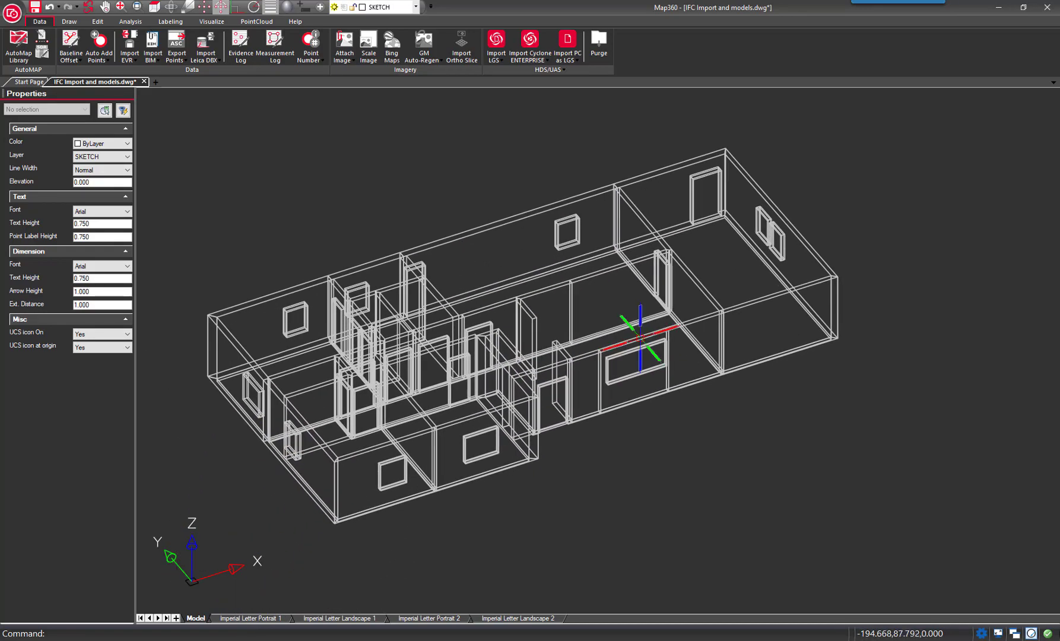
click(187, 8)
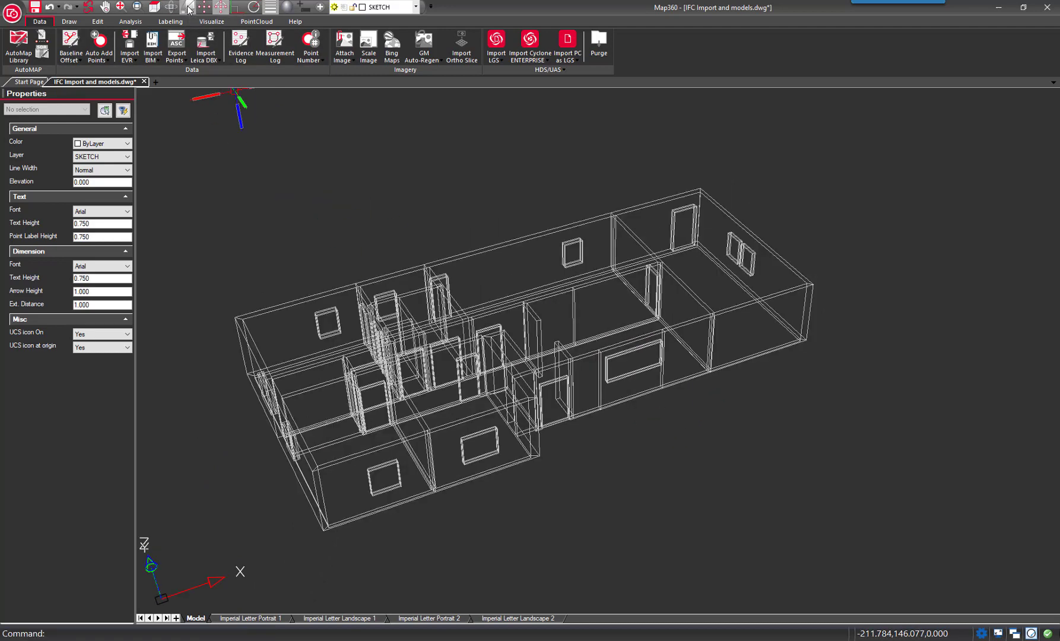
drag(332, 243, 389, 257)
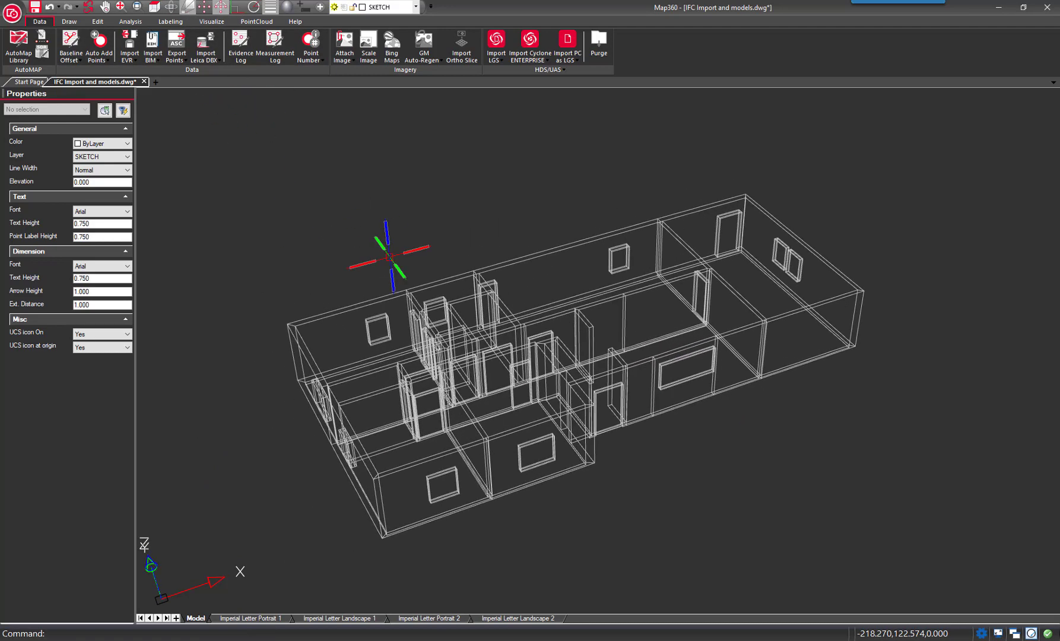
click(286, 9)
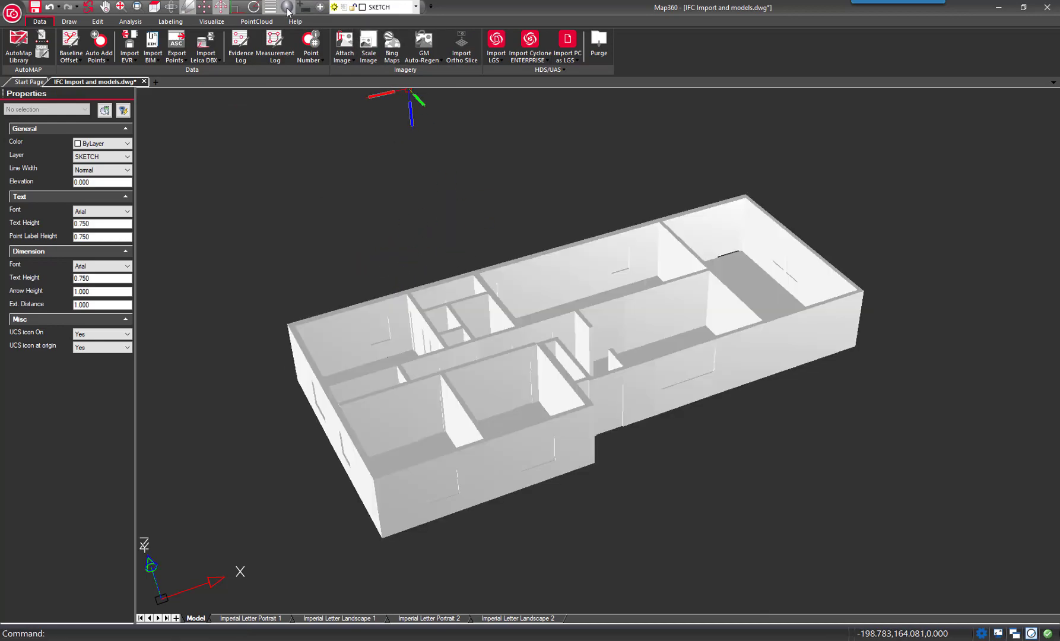
Step: Preview the building in the X-Ray visual style and set the visual style to Realistic
click(211, 21)
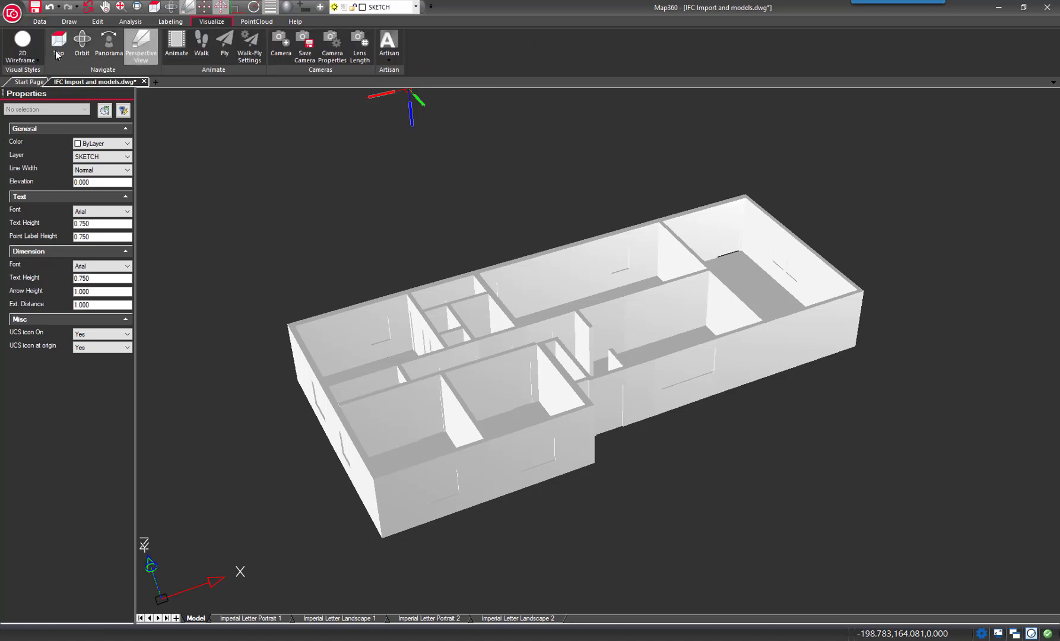
click(20, 58)
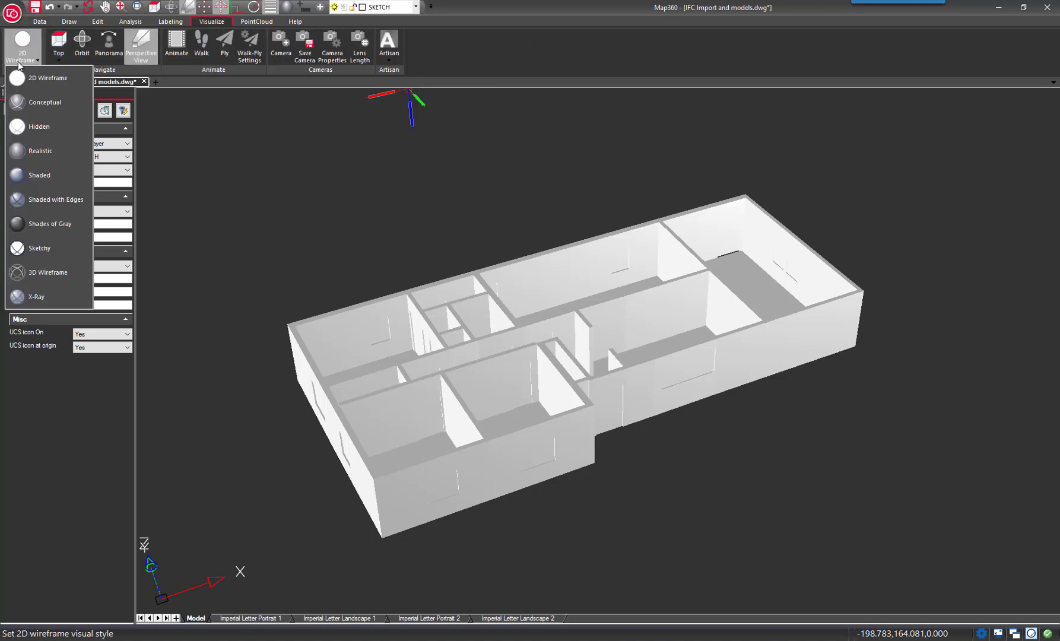
click(34, 297)
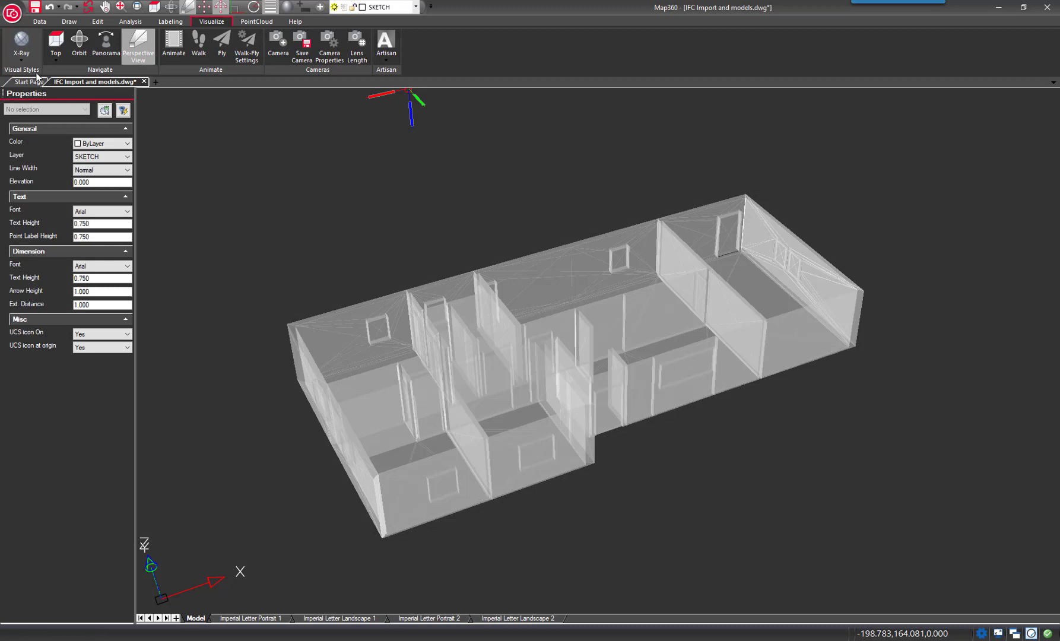
click(20, 58)
click(40, 152)
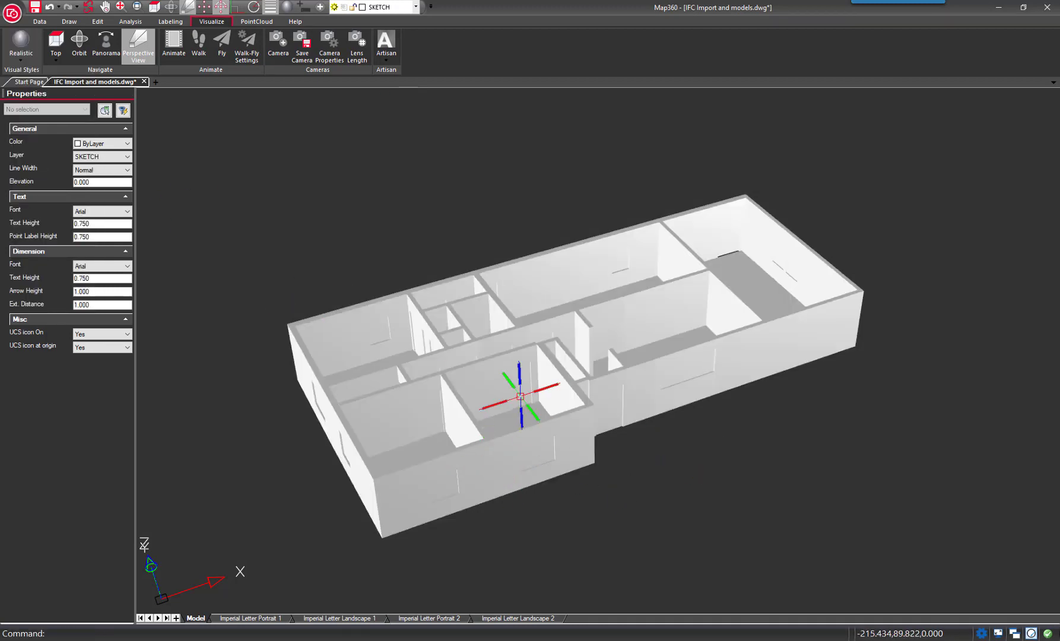
Step: Open the IFC properties of the imported building underlay
click(513, 352)
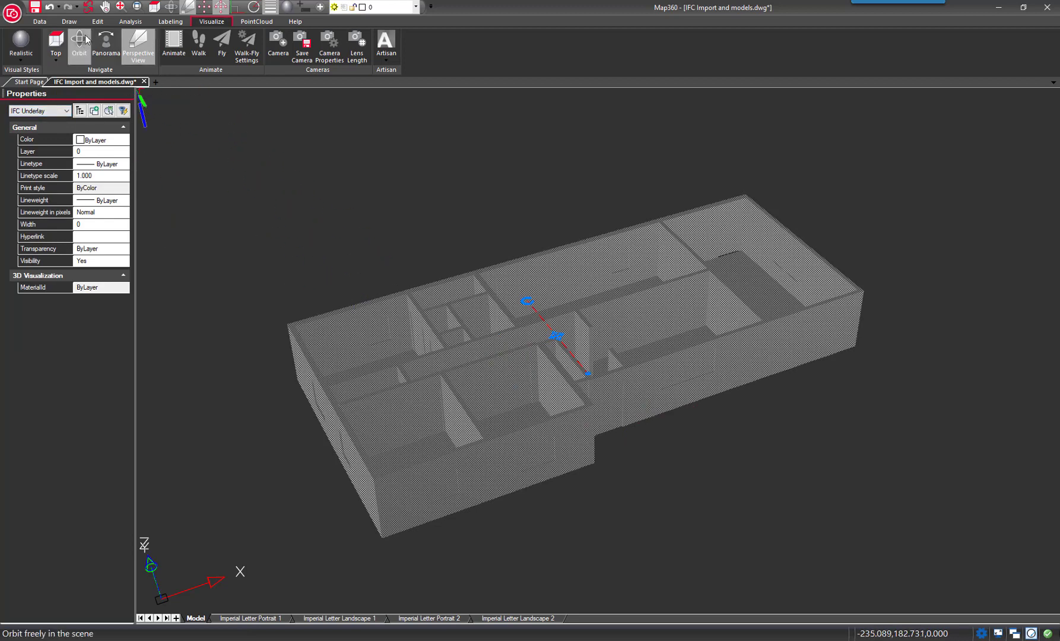
click(97, 21)
click(22, 58)
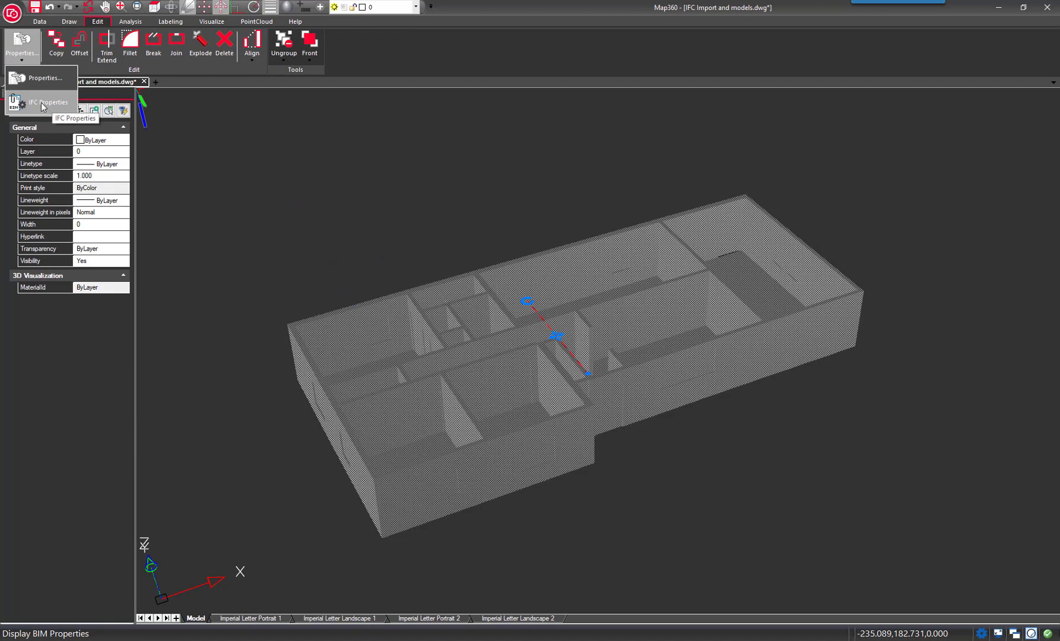
click(42, 104)
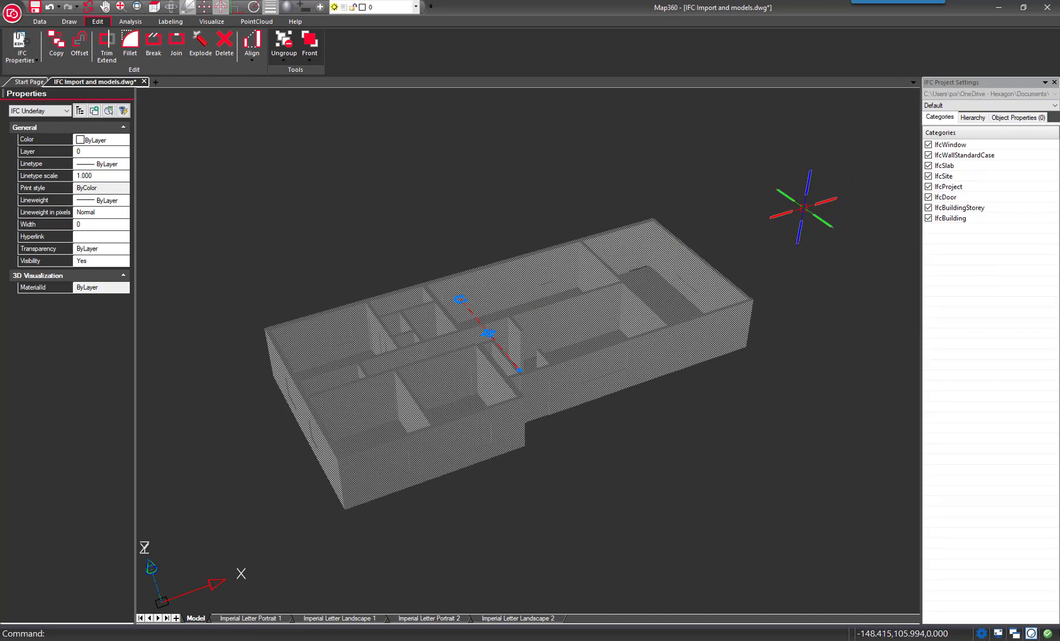
Step: Reselect the building underlay and hide its IfcWindow and IfcDoor categories
click(804, 208)
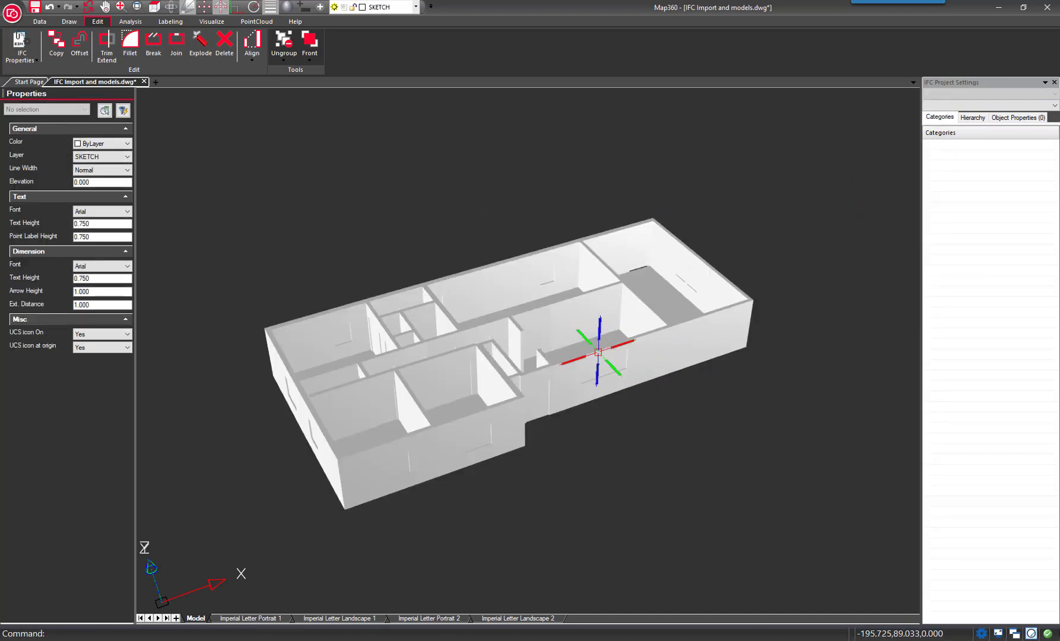
click(598, 352)
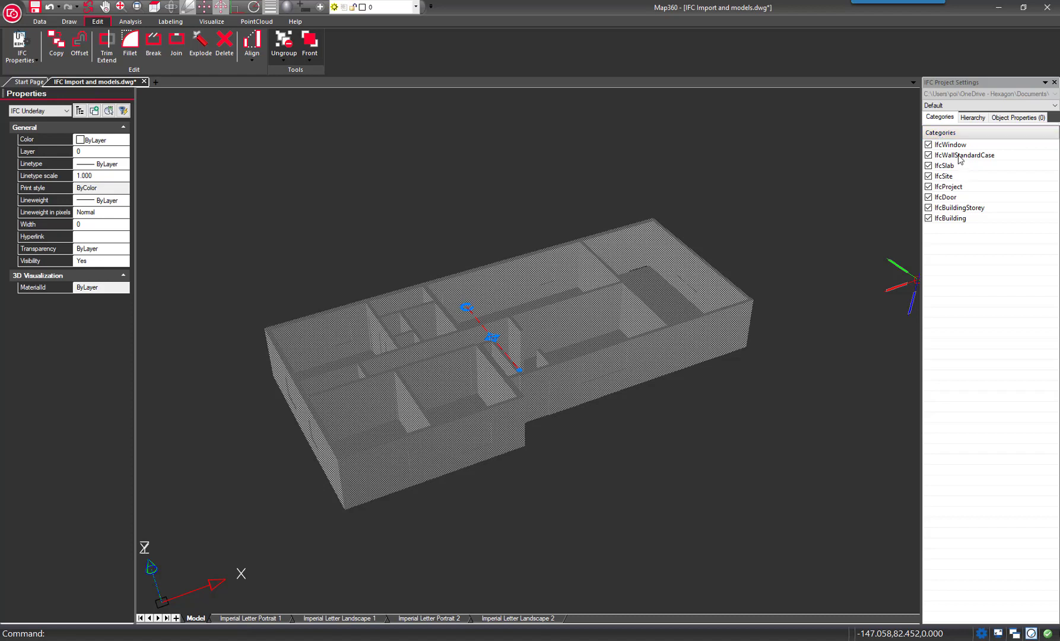
click(928, 144)
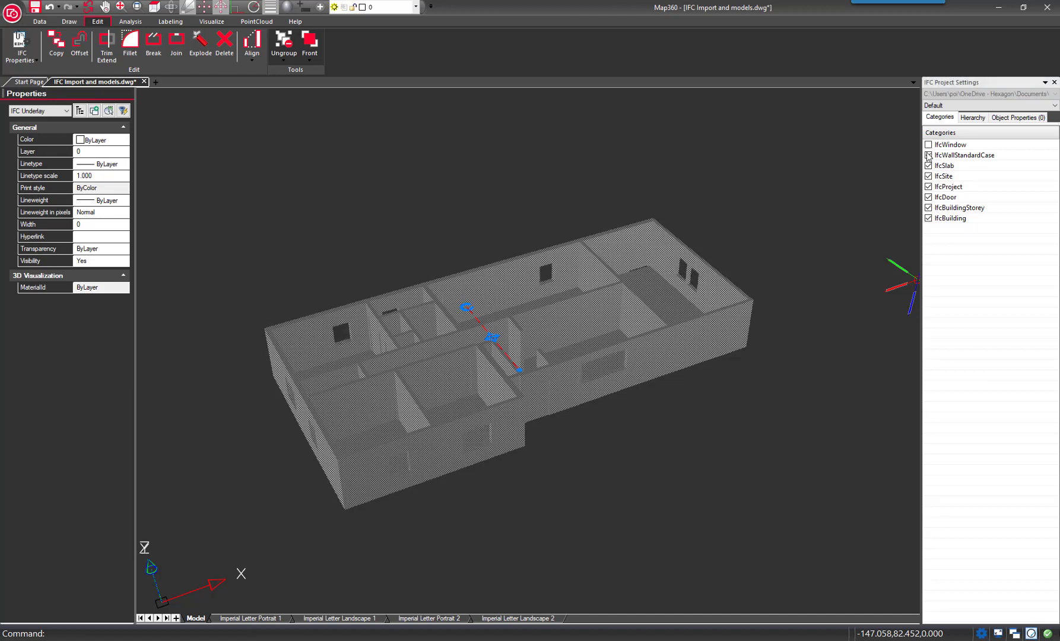
click(929, 198)
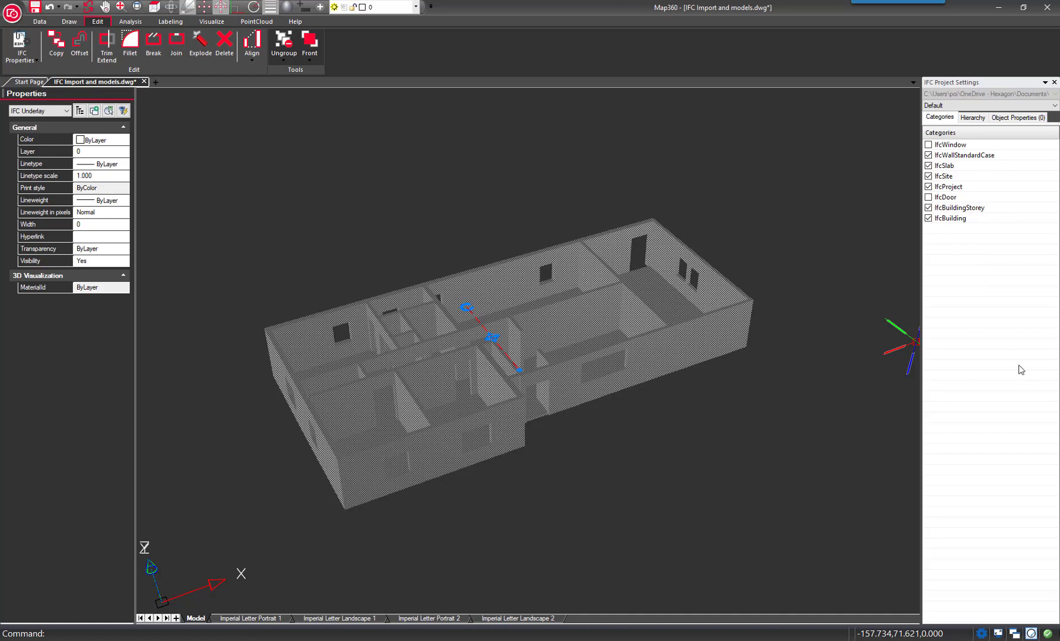
Step: Examine the IFC hierarchy down to the elements of the building storey, and the underlay's object properties
click(974, 118)
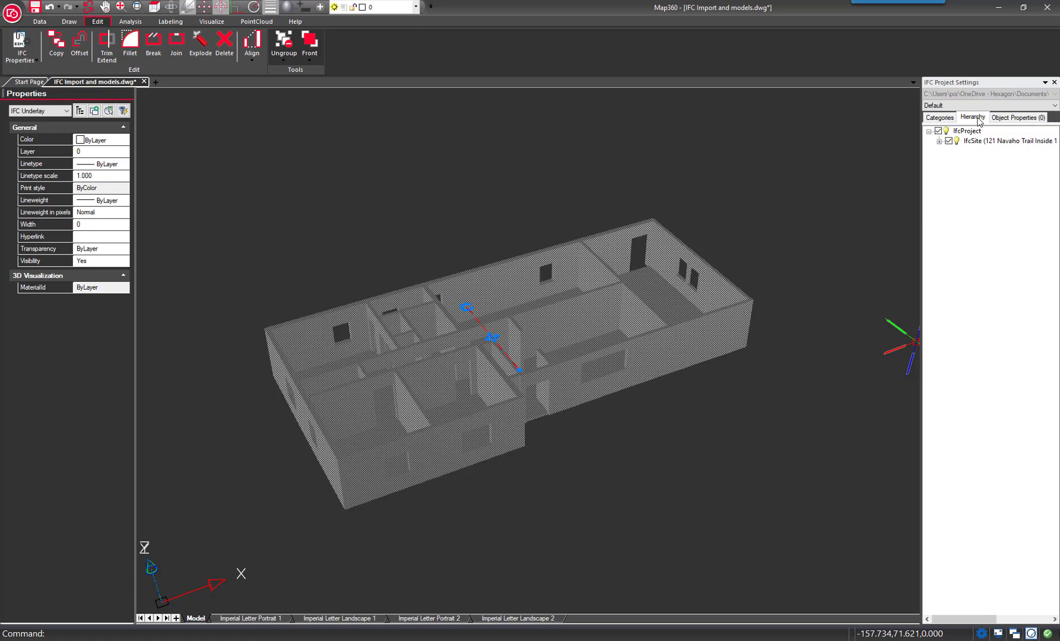
click(939, 141)
click(949, 151)
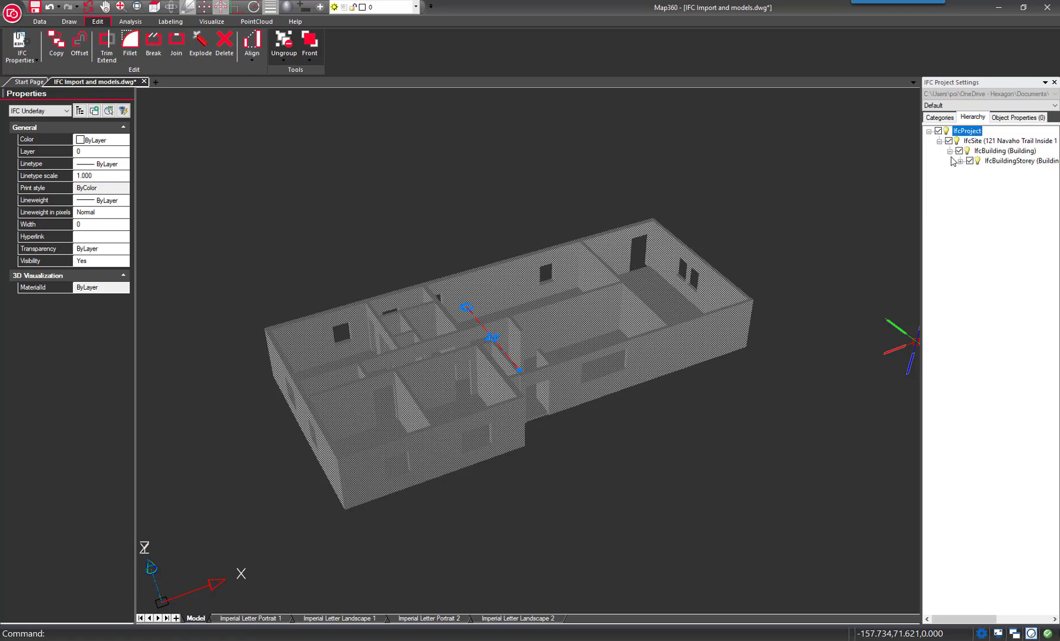
click(960, 161)
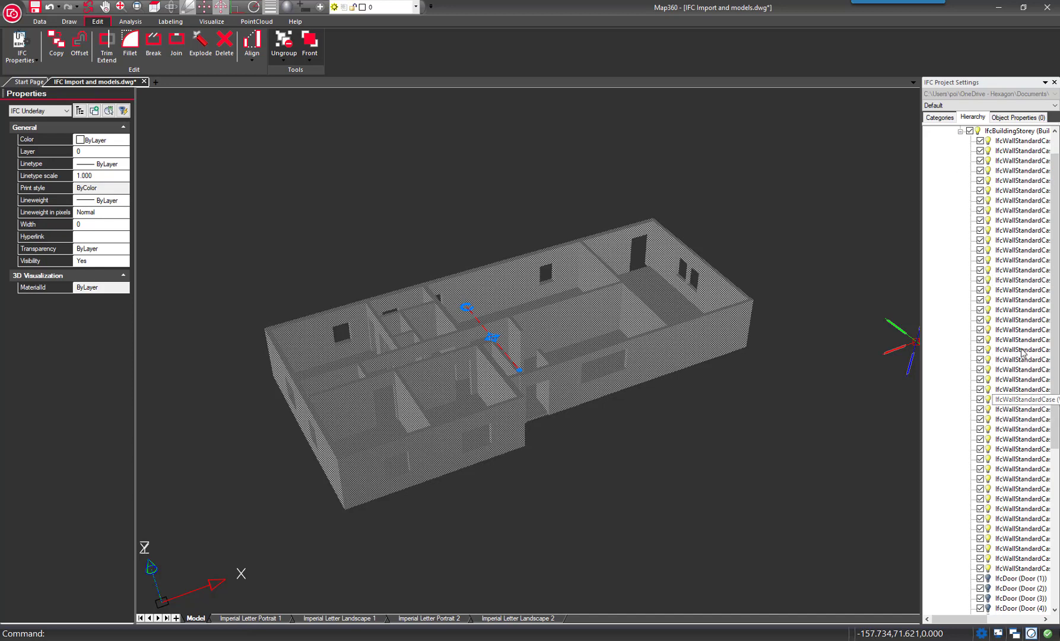
click(960, 131)
click(1013, 118)
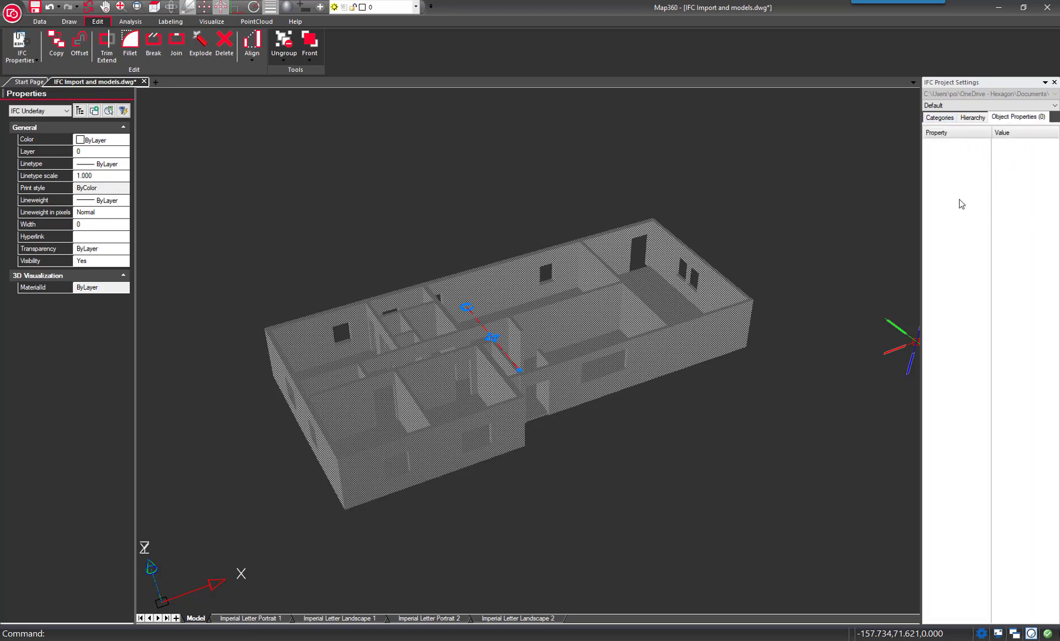
click(939, 116)
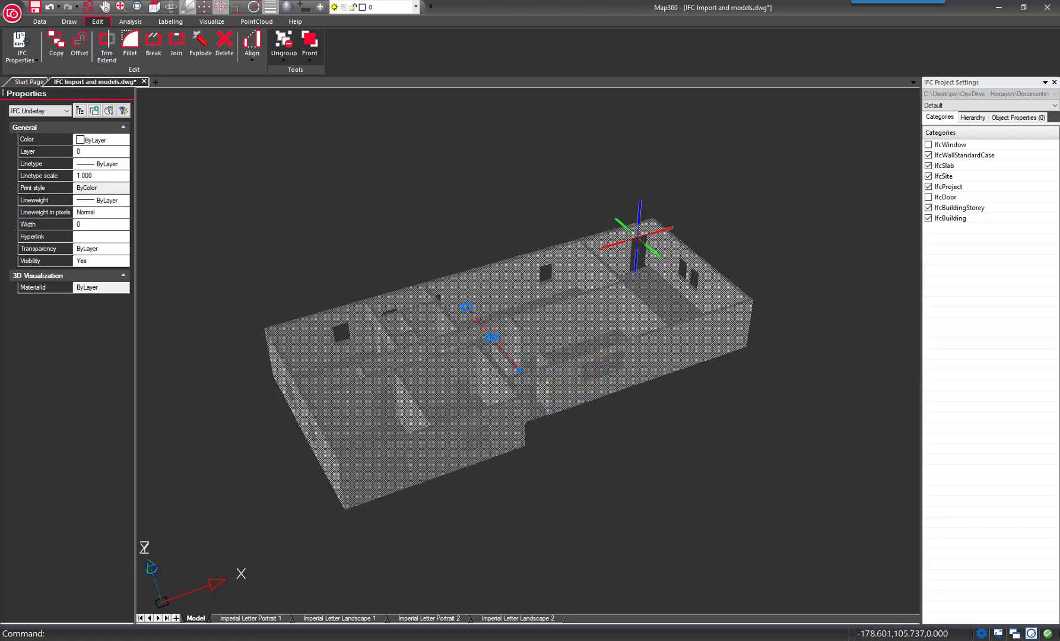
Step: Close the IFC project settings and deselect the building underlay to inspect its door and window openings
click(1053, 82)
key(Escape)
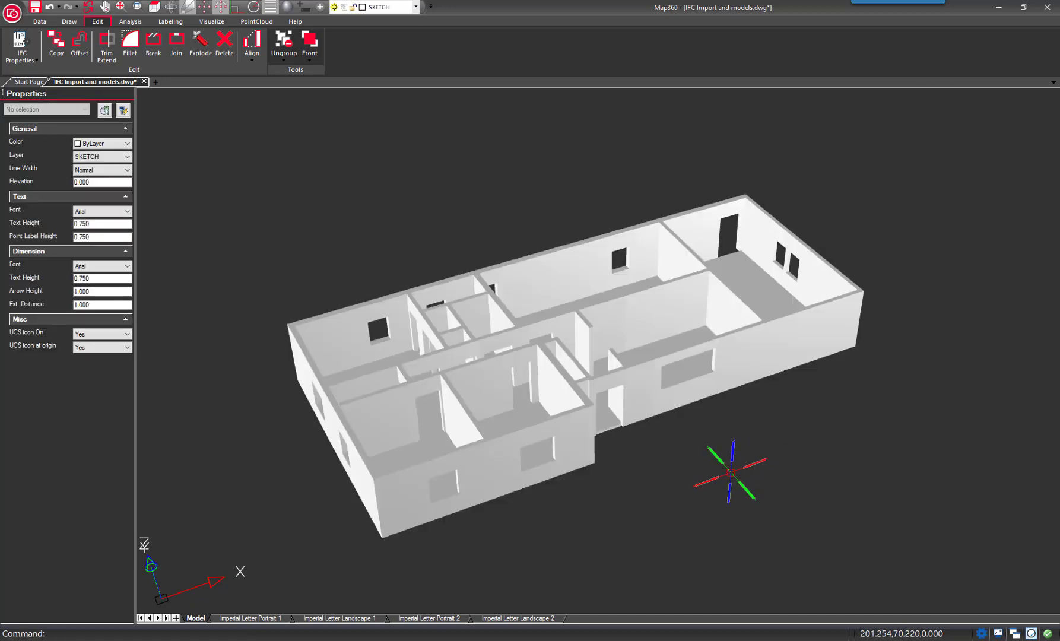
mouse_move(651, 424)
shift+middle_down()
mouse_move(553, 452)
mouse_move(663, 416)
mouse_move(633, 412)
shift+middle_up()
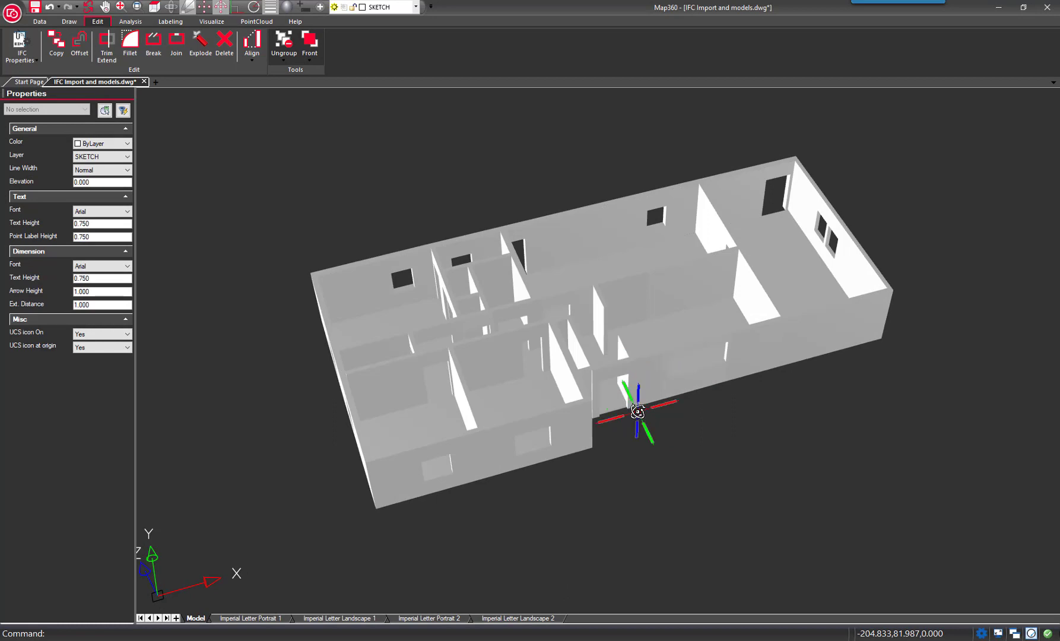